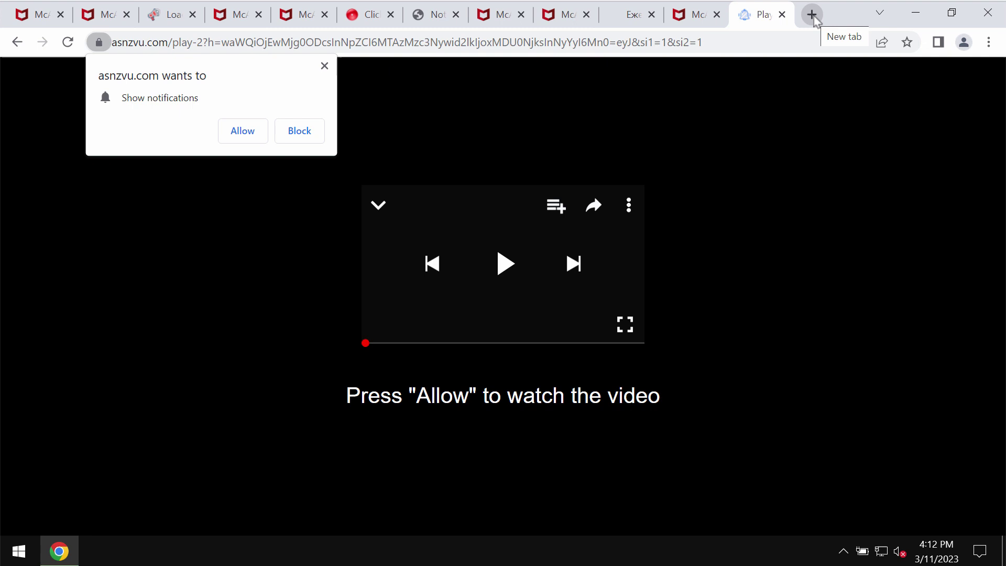
Step: In a new tab, go to Chrome's Site settings notification permissions page
click(812, 15)
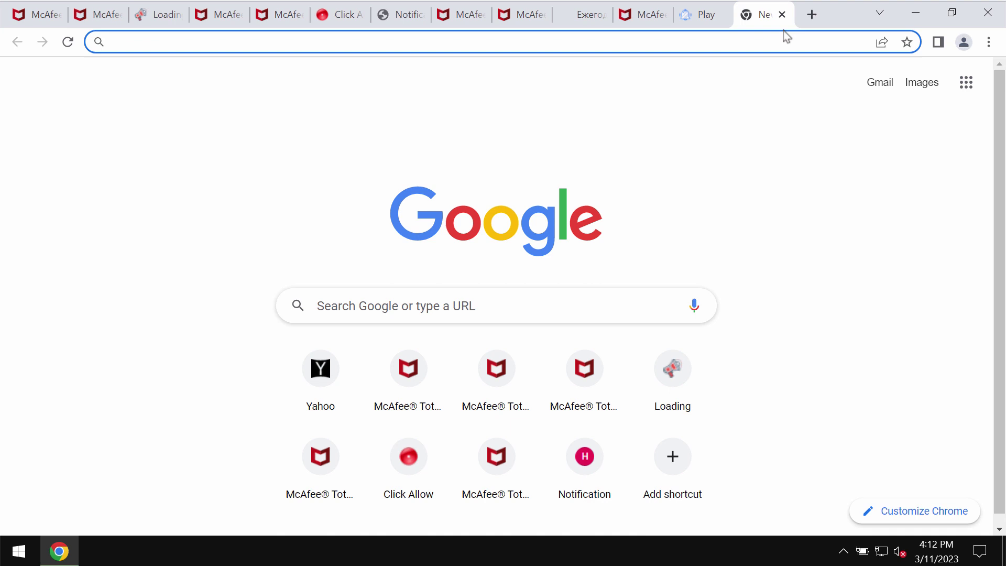
click(988, 42)
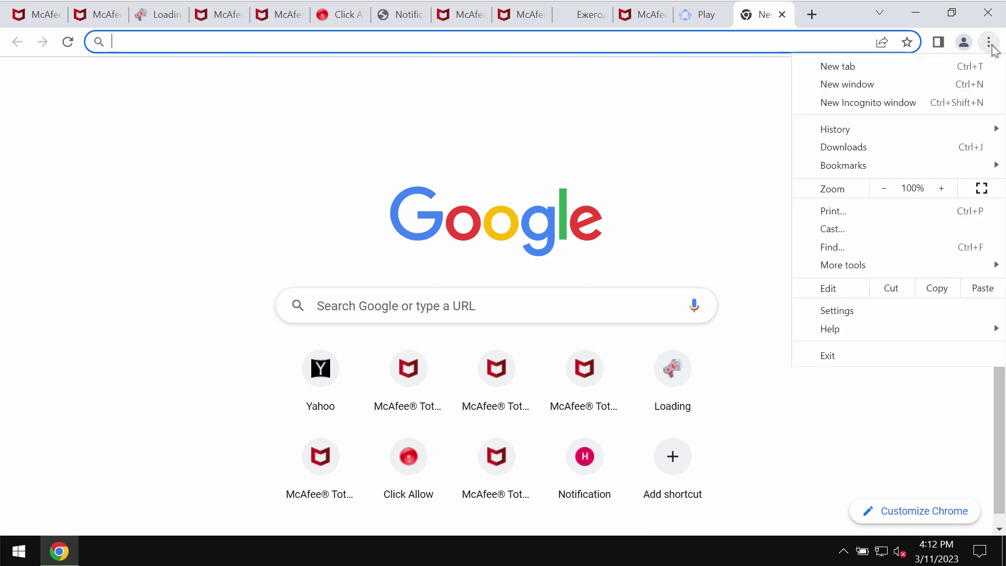
click(901, 310)
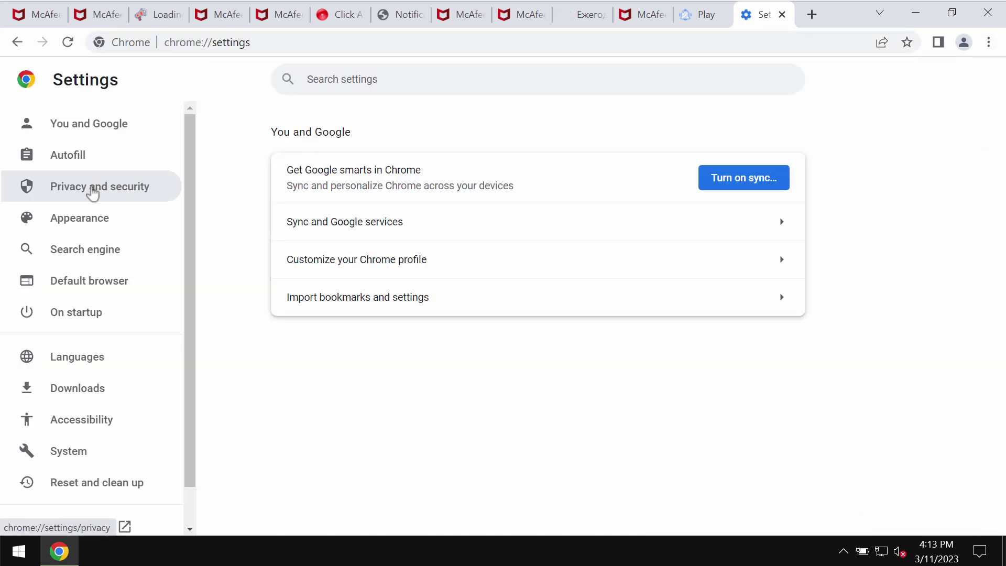
click(95, 190)
click(385, 486)
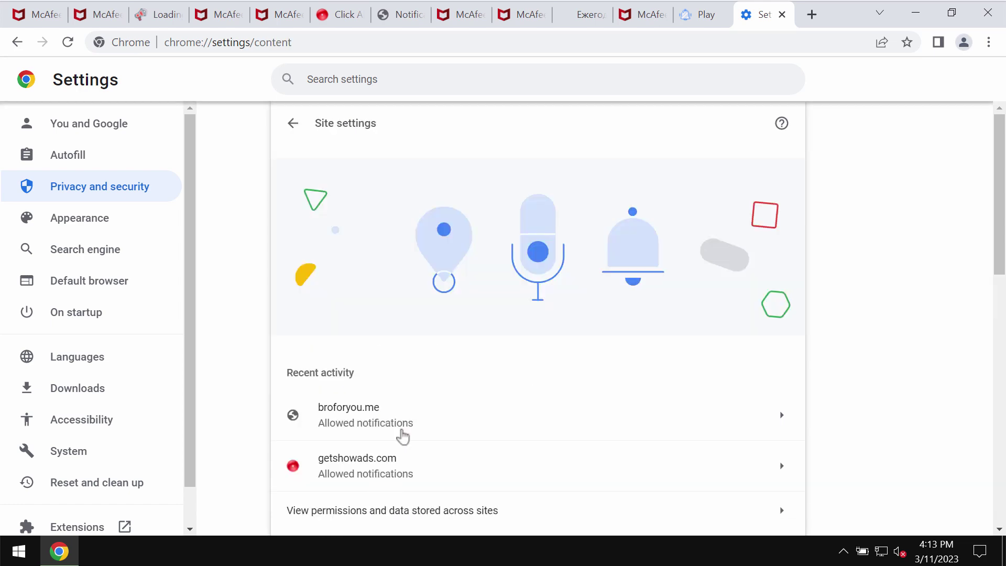
scroll(539, 360, down, 6)
scroll(539, 361, up, 5)
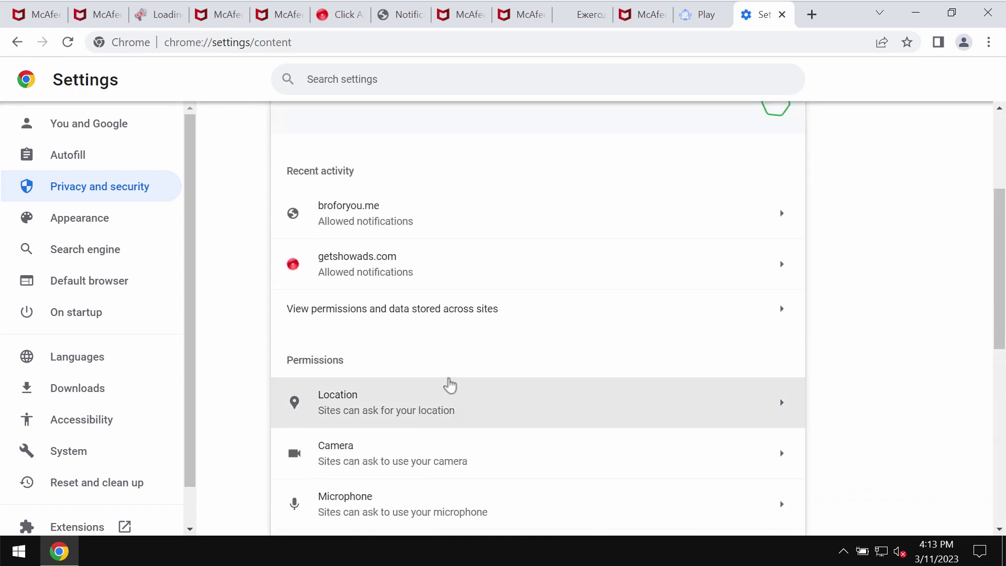
scroll(387, 430, down, 1)
scroll(387, 430, down, 1)
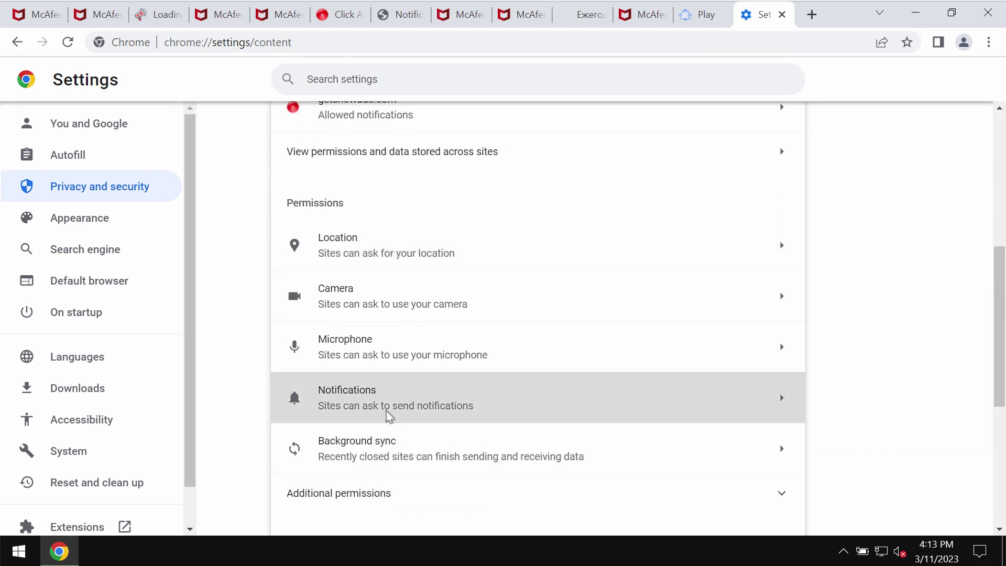
click(387, 415)
scroll(428, 393, down, 1)
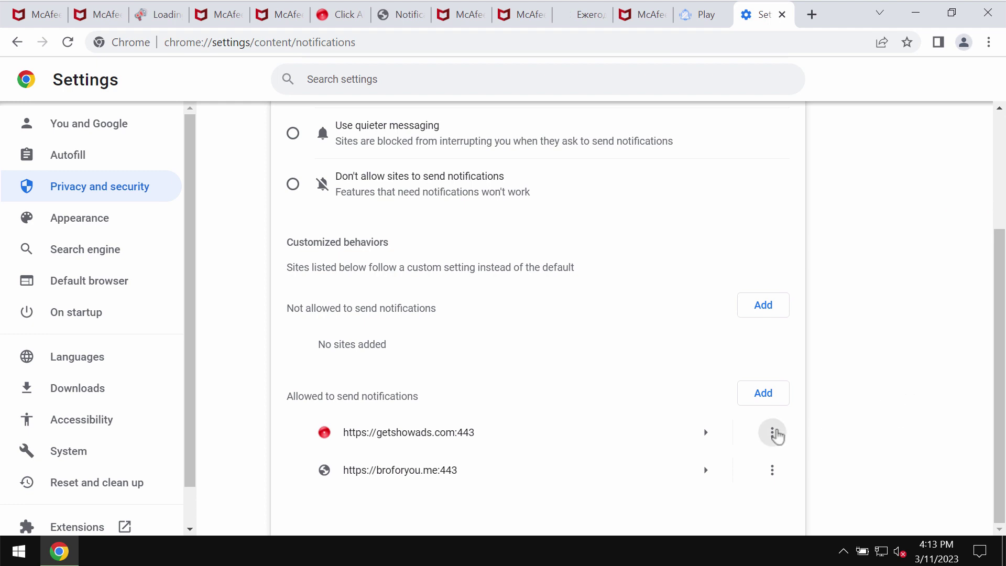
Step: Remove getshowads.com and broforyou.me from the sites allowed to send notifications
click(772, 432)
click(743, 488)
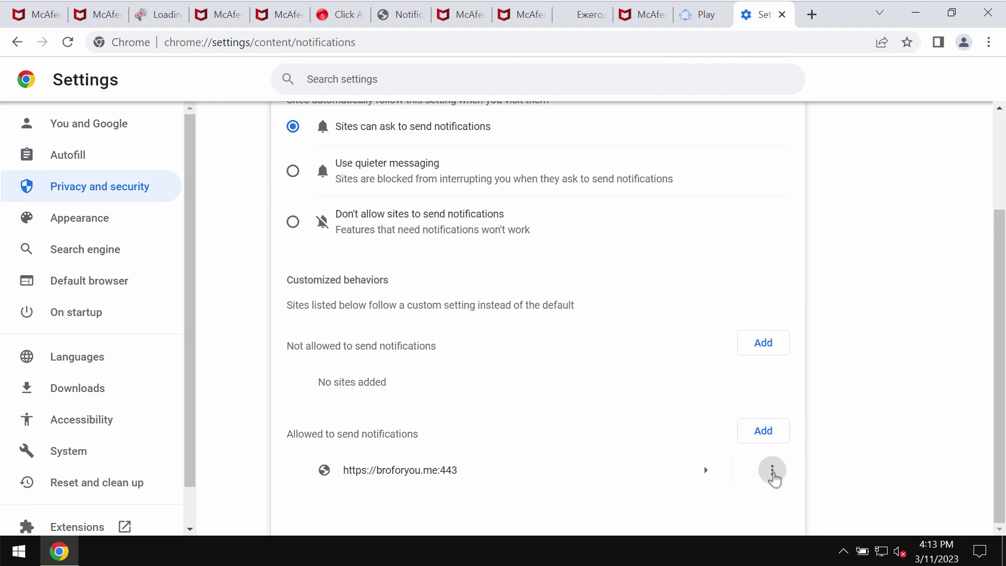
click(772, 474)
click(544, 43)
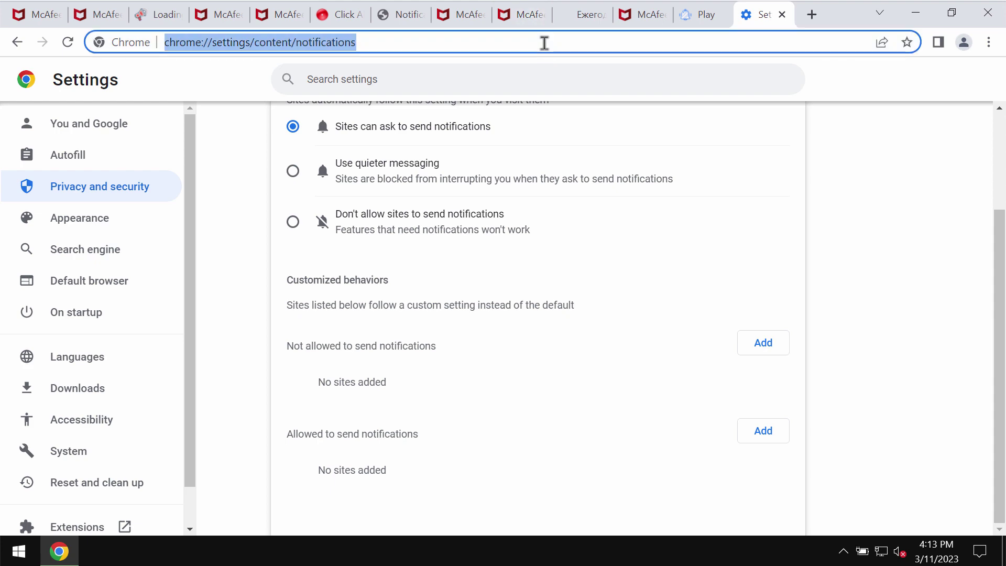
text(co)
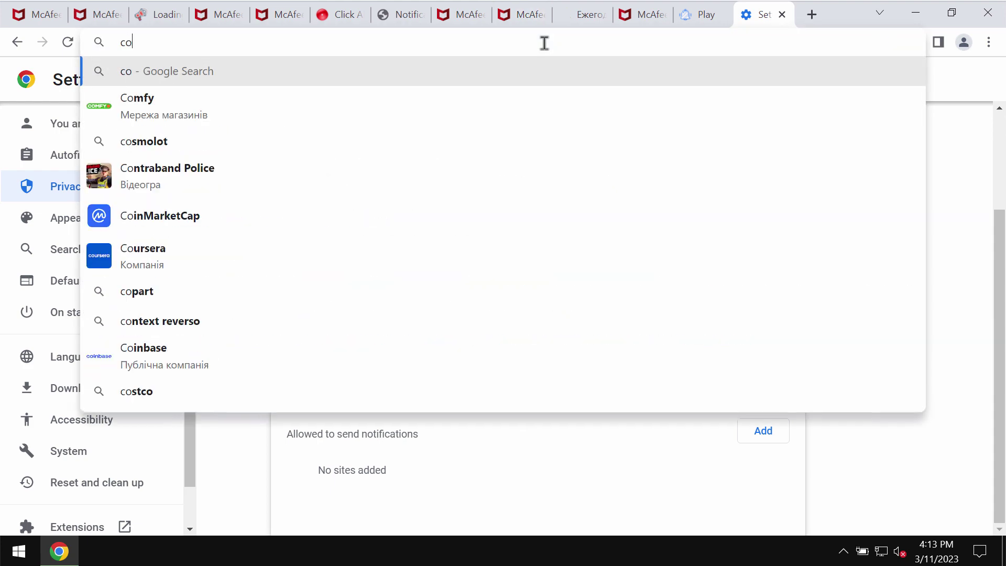
text(bocleaner.com)
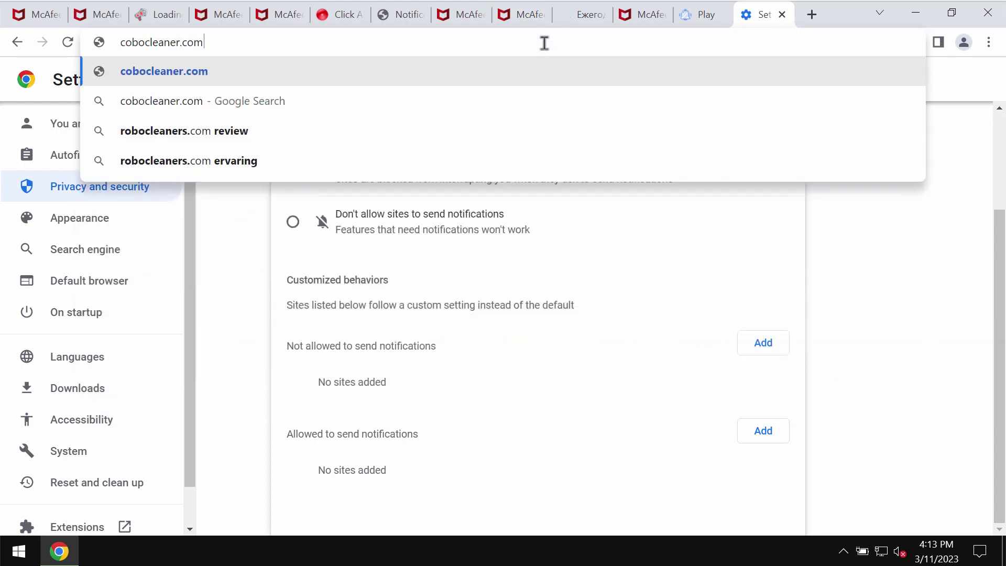
Step: Fix the misspelled address and load combocleaner.com
key(BackSpace)
key(BackSpace)
key(BackSpace)
key(BackSpace)
key(BackSpace)
key(BackSpace)
key(BackSpace)
key(BackSpace)
key(BackSpace)
key(BackSpace)
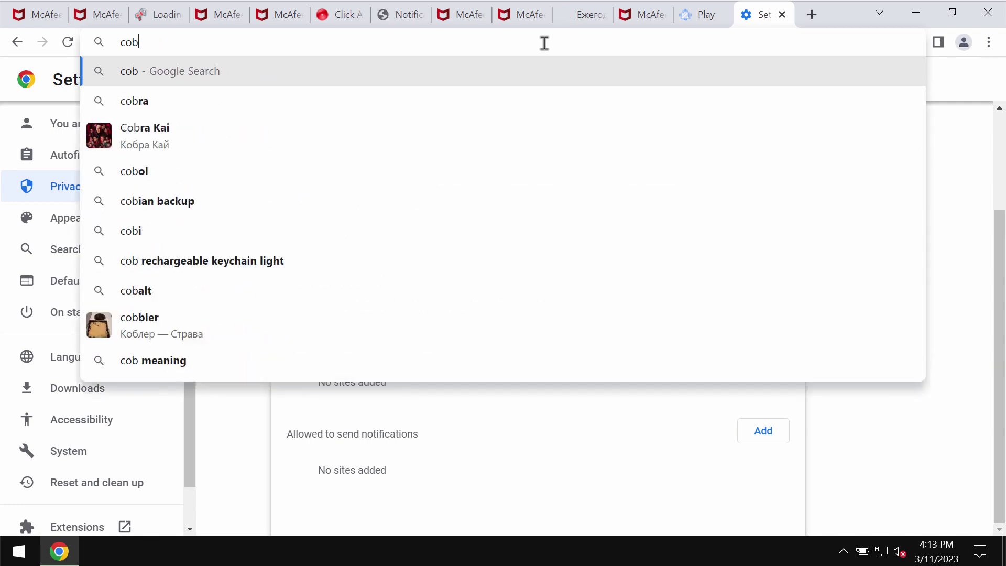
key(BackSpace)
key(BackSpace)
text(omboc)
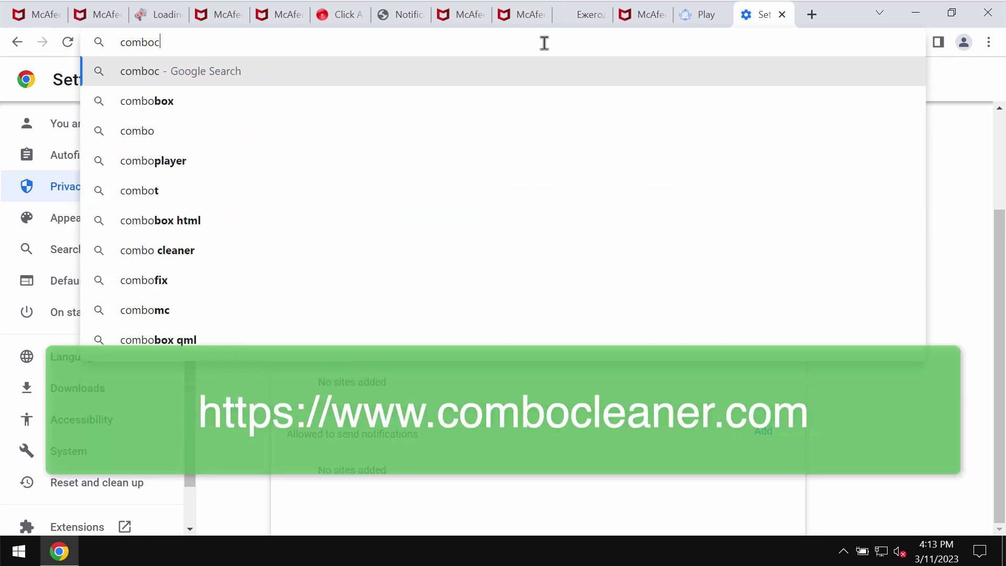
text(leaner.com)
key(Return)
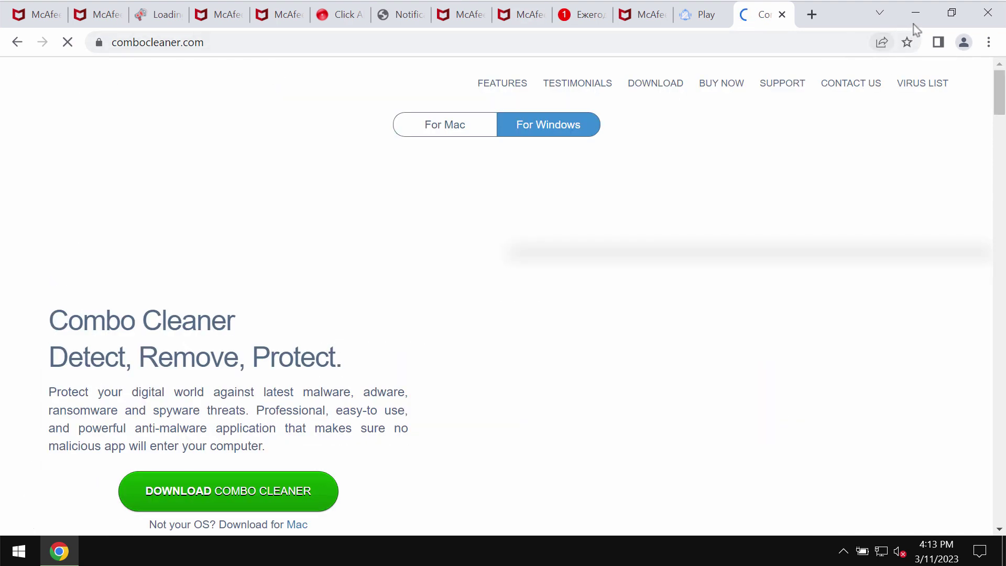
Step: Minimize Chrome and launch Combo Cleaner from its desktop shortcut
click(916, 16)
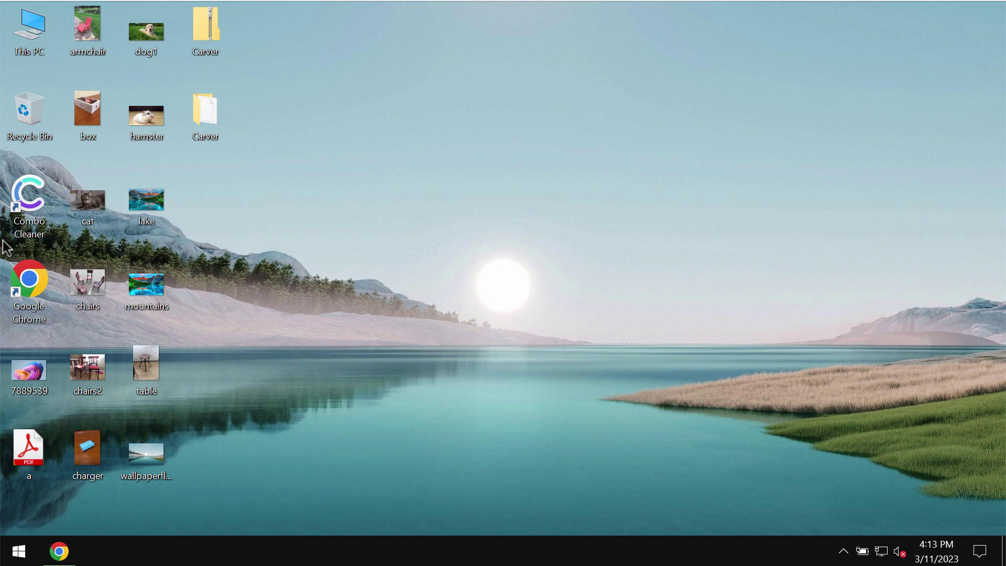
click(36, 206)
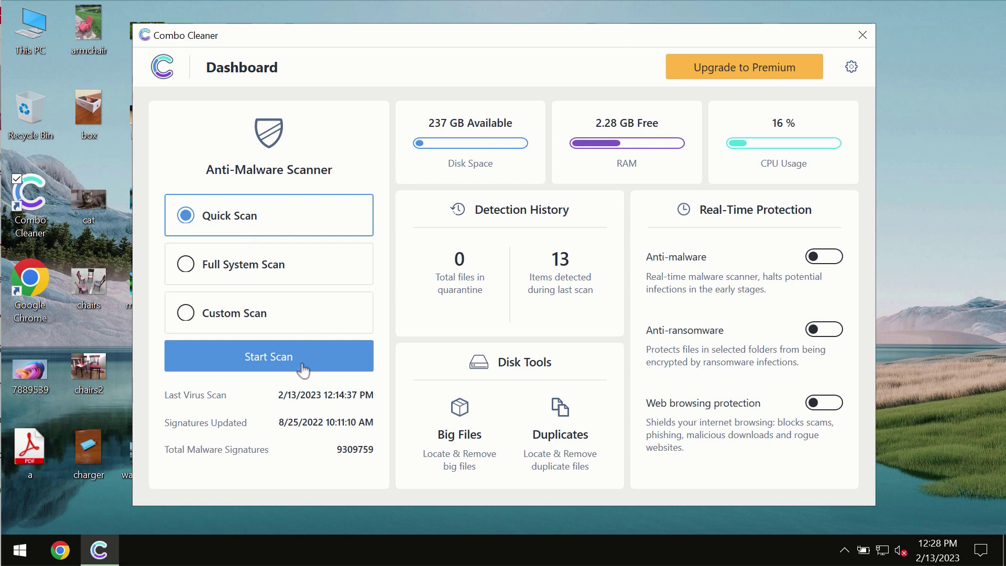
Step: Start a Quick Scan for malware in Combo Cleaner
click(260, 367)
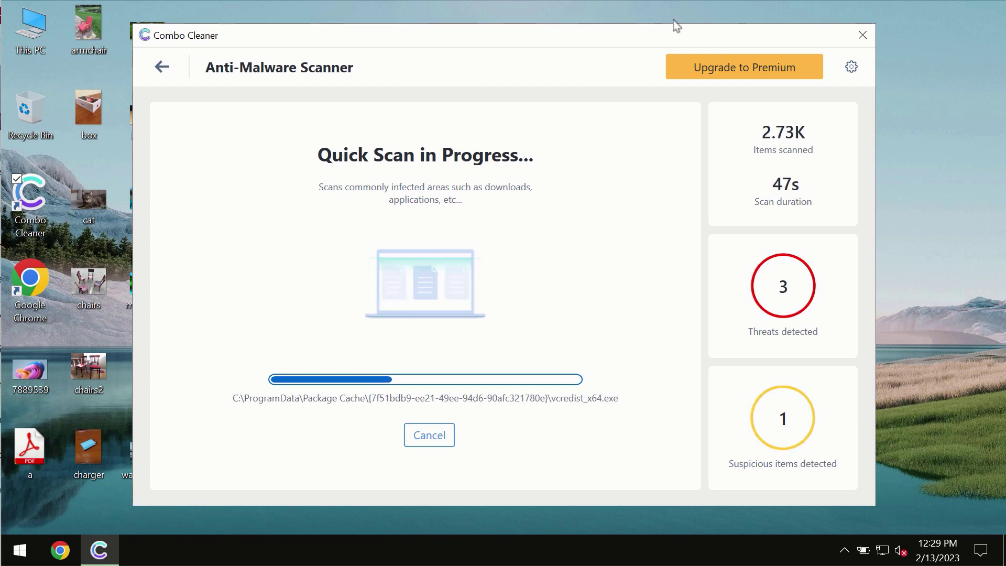
Step: Check Combo Cleaner's Anti-Ransomware settings for protected folders and trusted programs
click(851, 67)
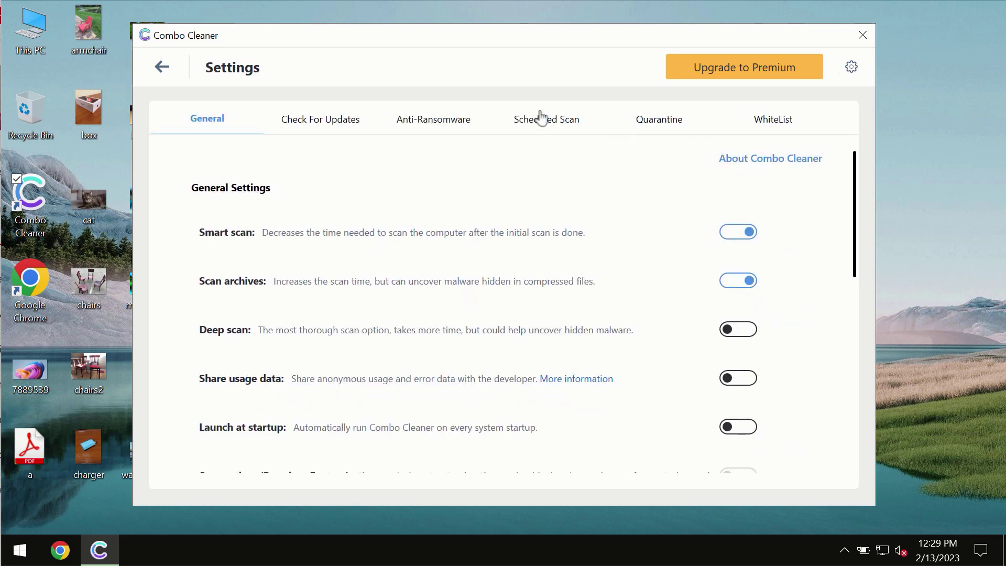
click(431, 127)
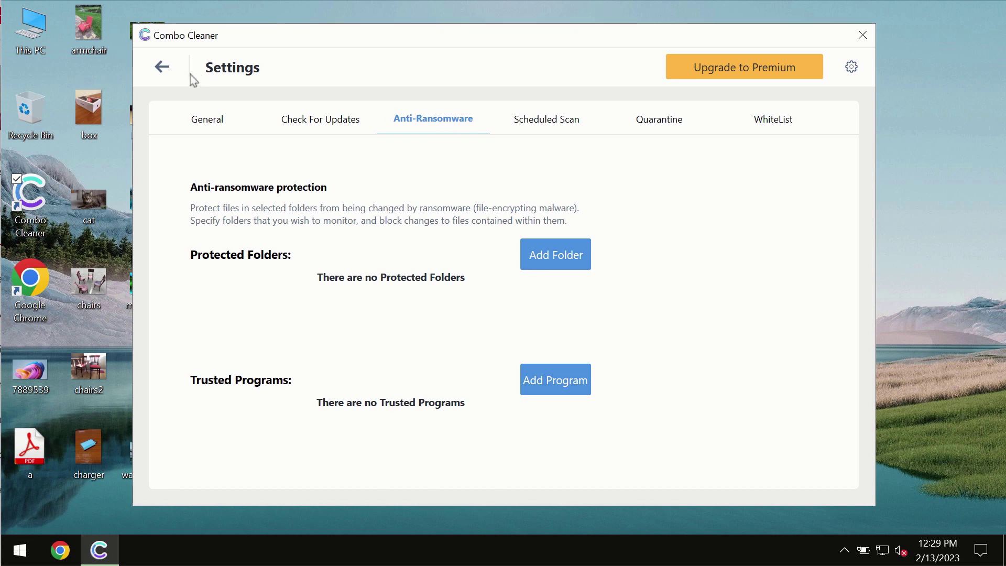
Step: Go back to the dashboard and reopen the Quick Scan progress screen to see its results
click(163, 68)
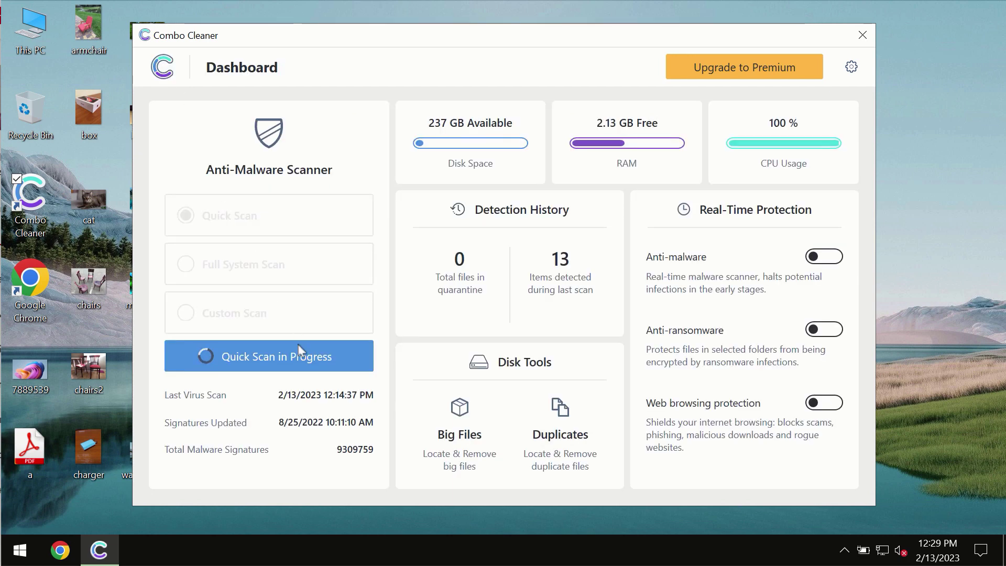
click(306, 360)
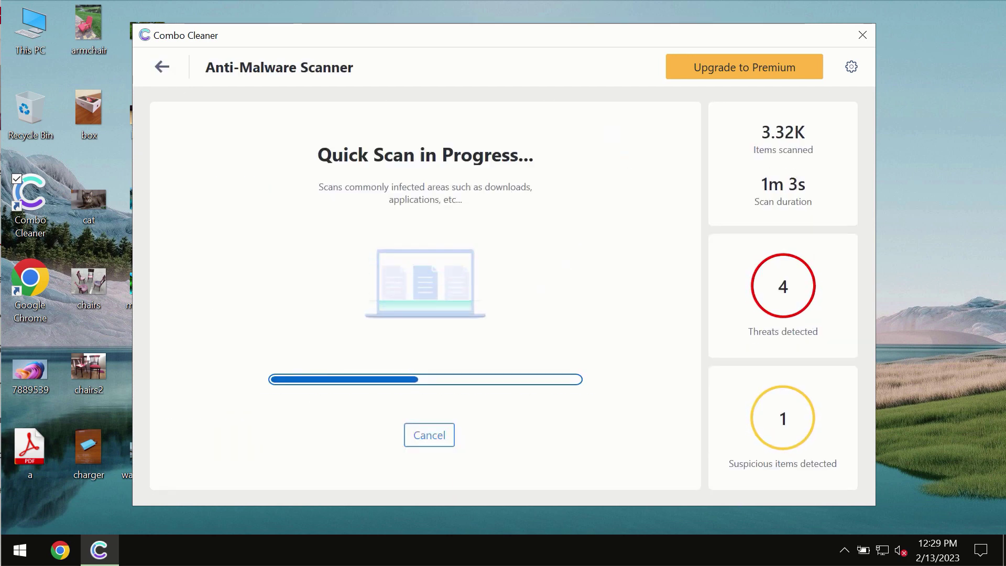